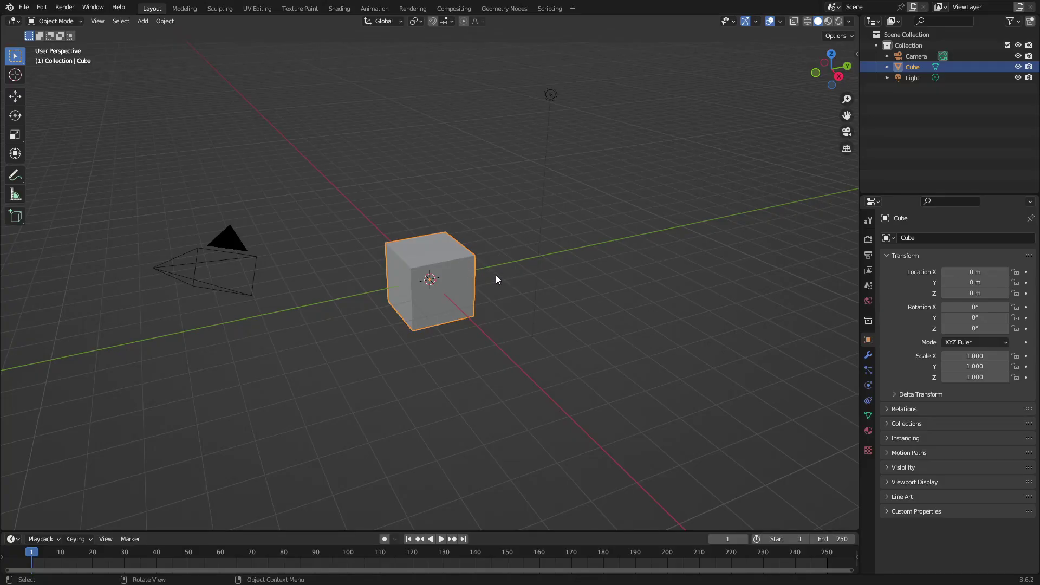
Stretch the cube to 5.299 along X and raise it to 5.258 along Z.
key(s)
key(x)
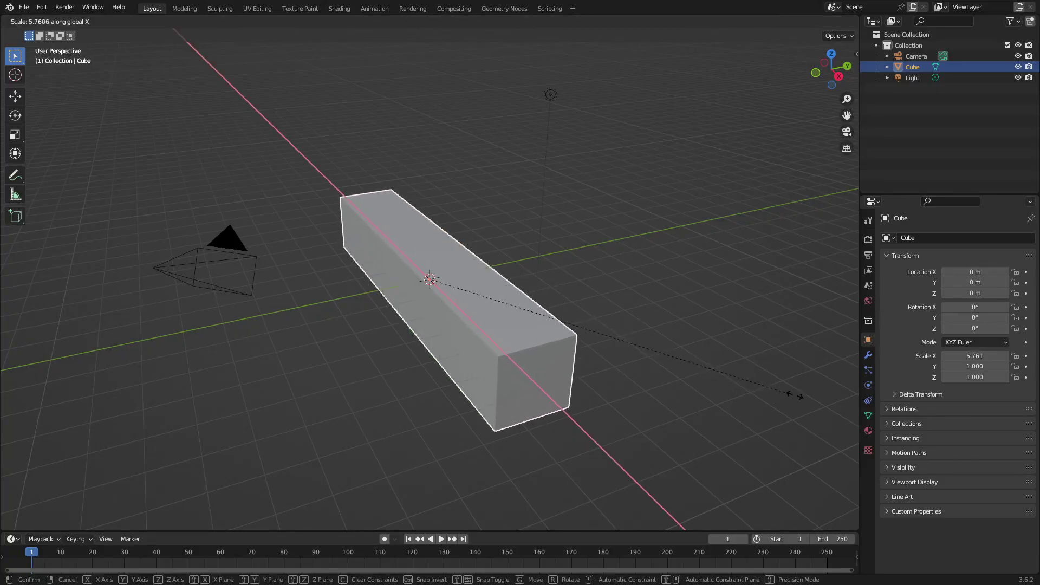
click(759, 399)
middle_drag(759, 400, 591, 302)
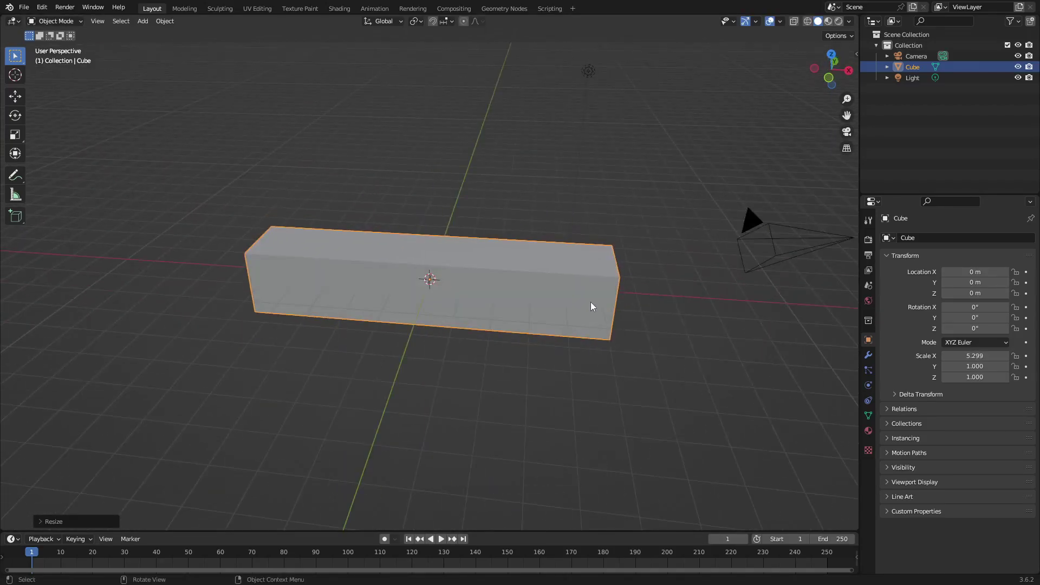
key(s)
key(z)
click(268, 339)
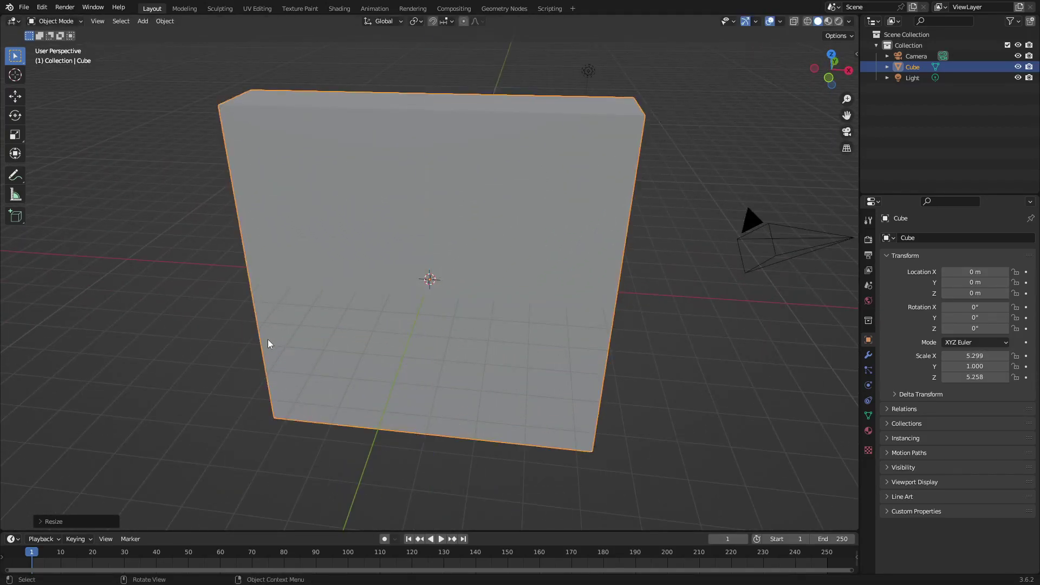
middle_drag(268, 339, 422, 294)
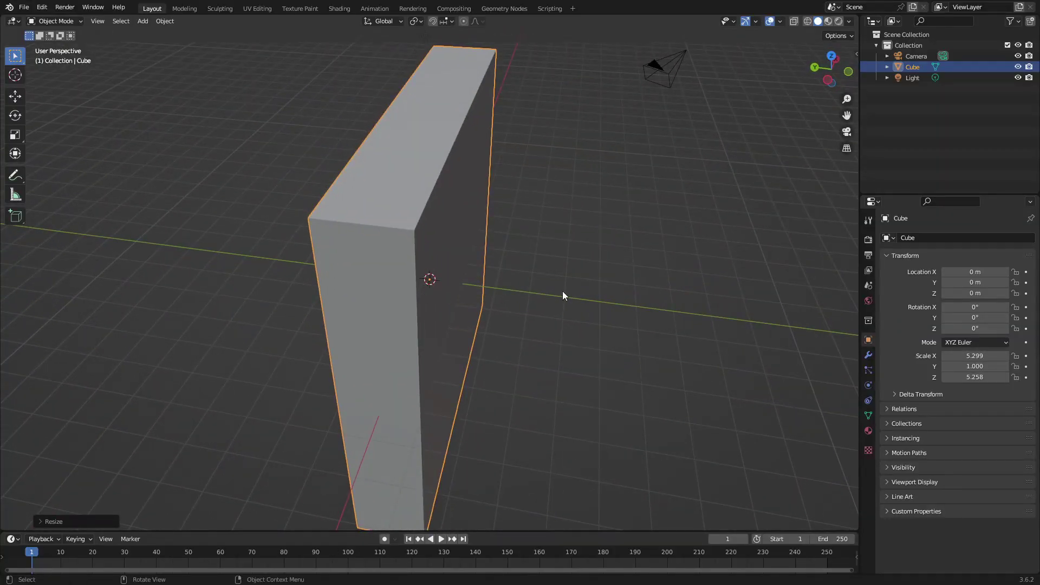
Thin the block to 0.163 along Y so it becomes a wall.
key(s)
key(y)
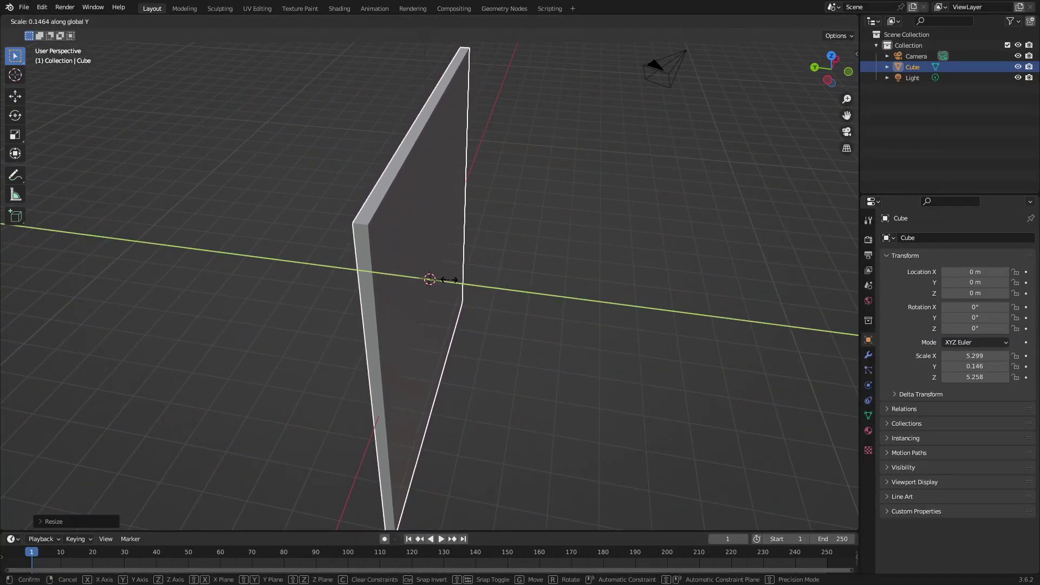
click(451, 280)
middle_drag(451, 280, 477, 227)
Add a second mesh cube and scale it uniformly to 1.359.
key(shift+a)
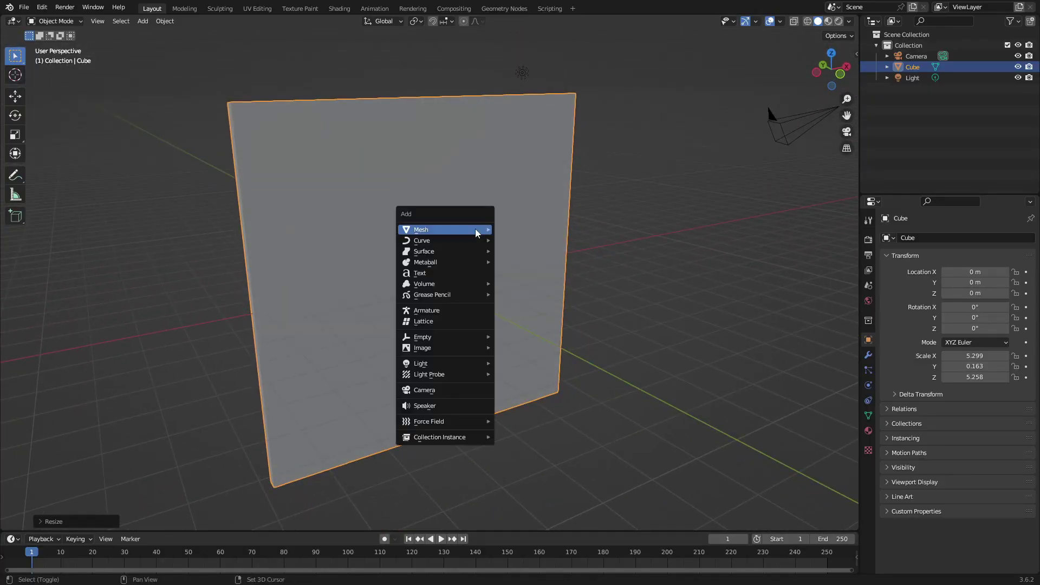
mouse_move(476, 228)
click(534, 241)
scroll(424, 264, up, 3)
middle_drag(425, 265, 360, 235)
key(s)
click(529, 252)
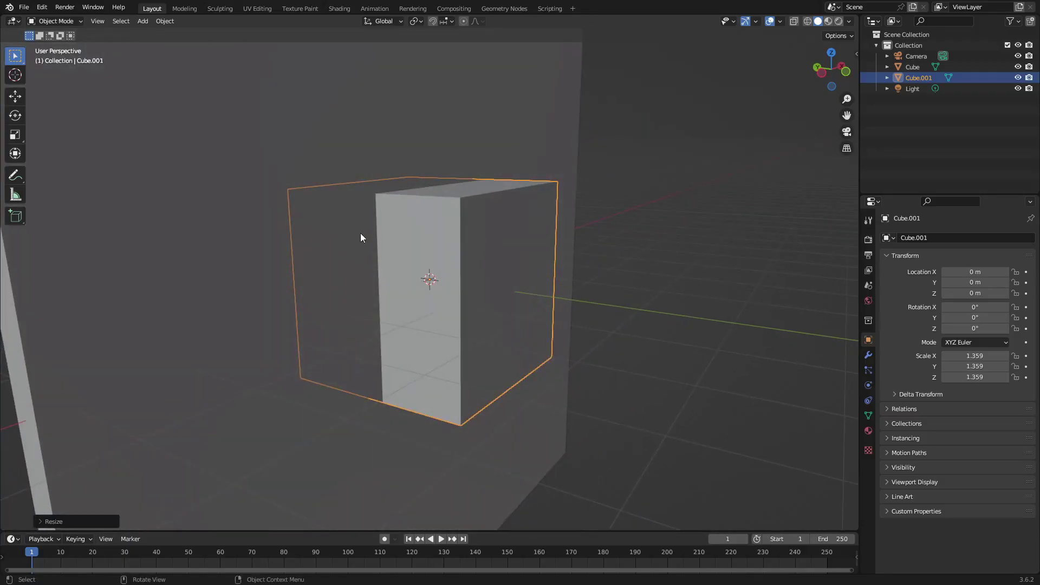
Zoom out and select the wall object.
scroll(379, 230, down, 3)
scroll(425, 172, down, 2)
click(415, 170)
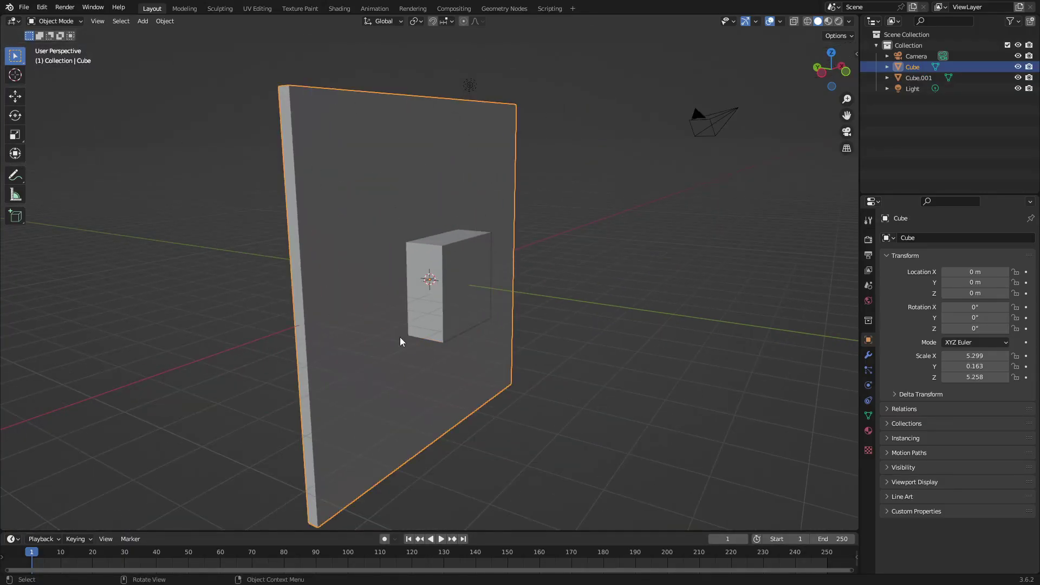
Add a Boolean modifier to the wall using Cube.001 as the cutter object.
click(869, 357)
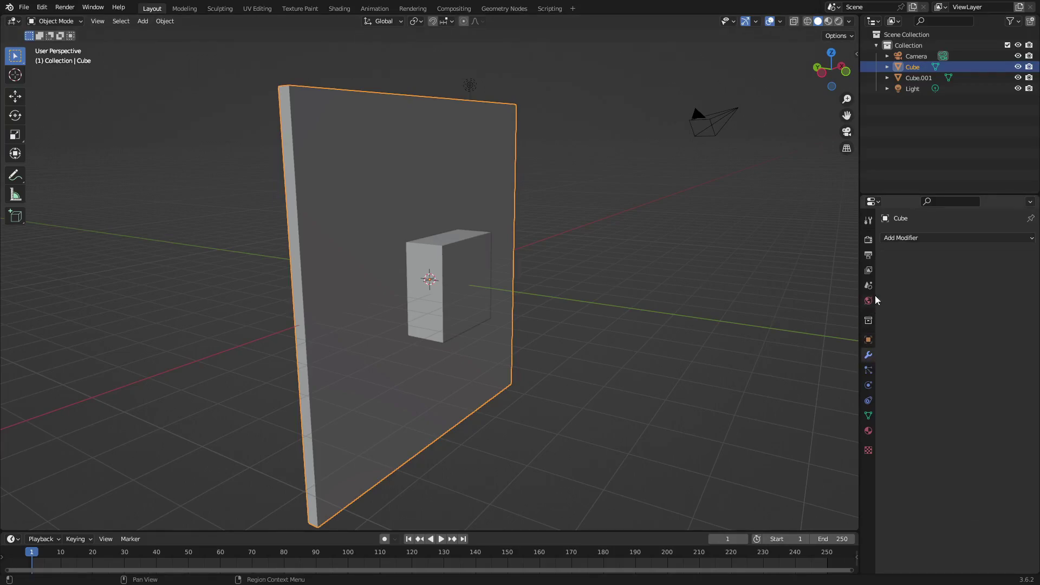
click(908, 239)
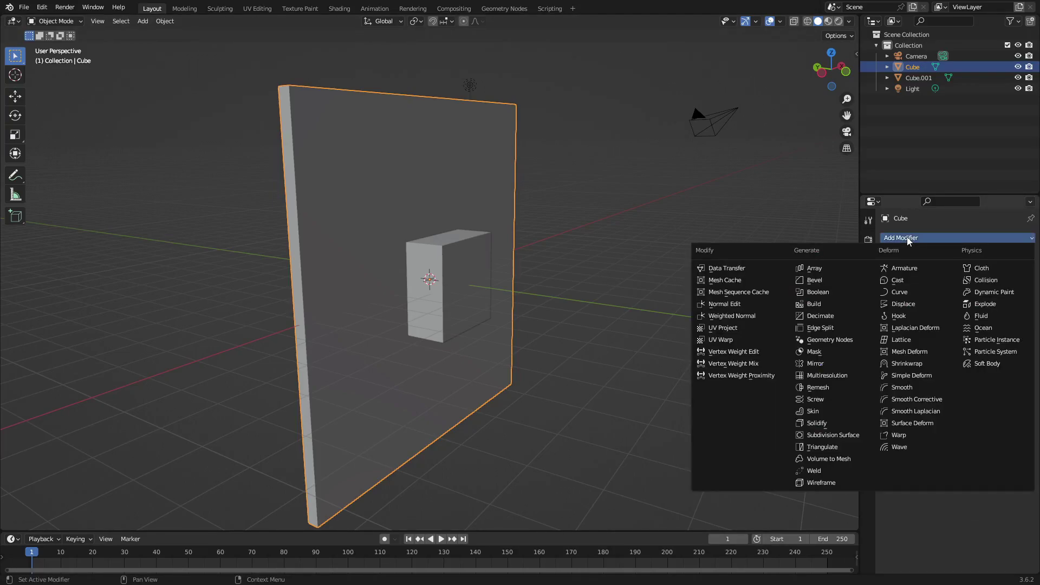
click(837, 293)
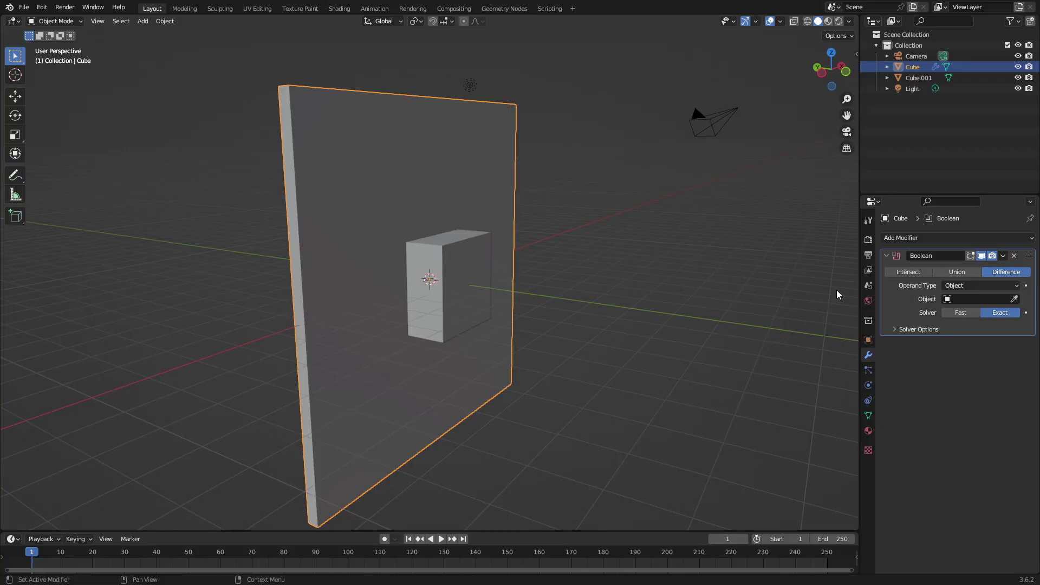
scroll(573, 233, up, 3)
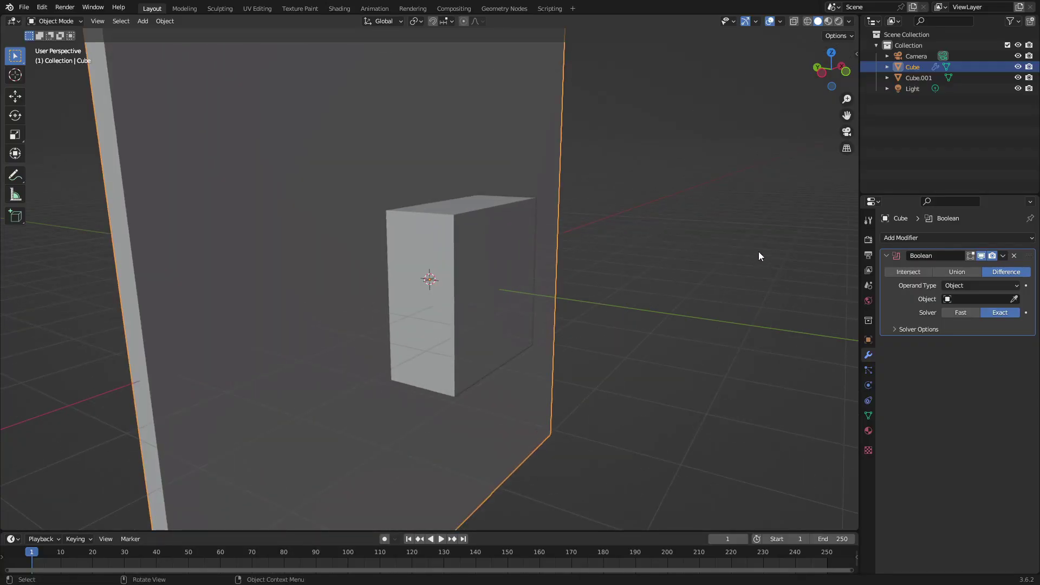
click(972, 300)
click(940, 314)
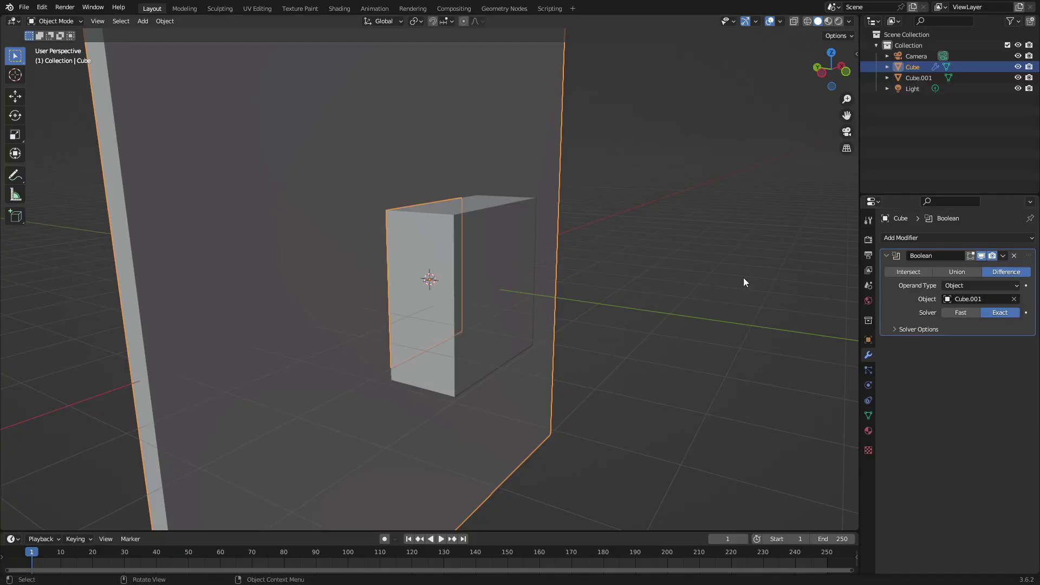
Rename the cutter cube 'jeff' and the wall 'danny' in the Outliner.
double_click(908, 78)
text(je)
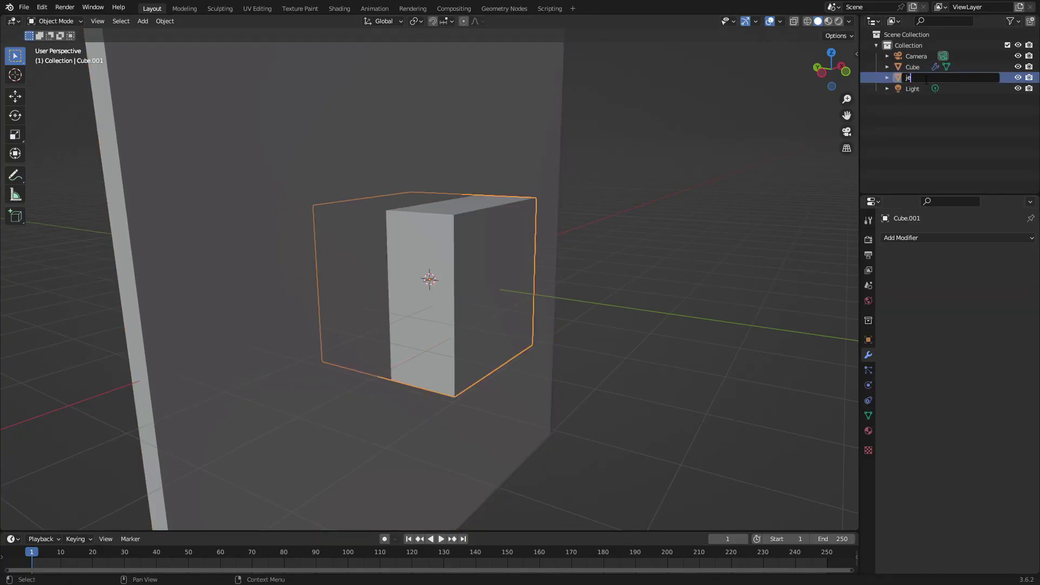
text(ff)
key(Return)
double_click(915, 66)
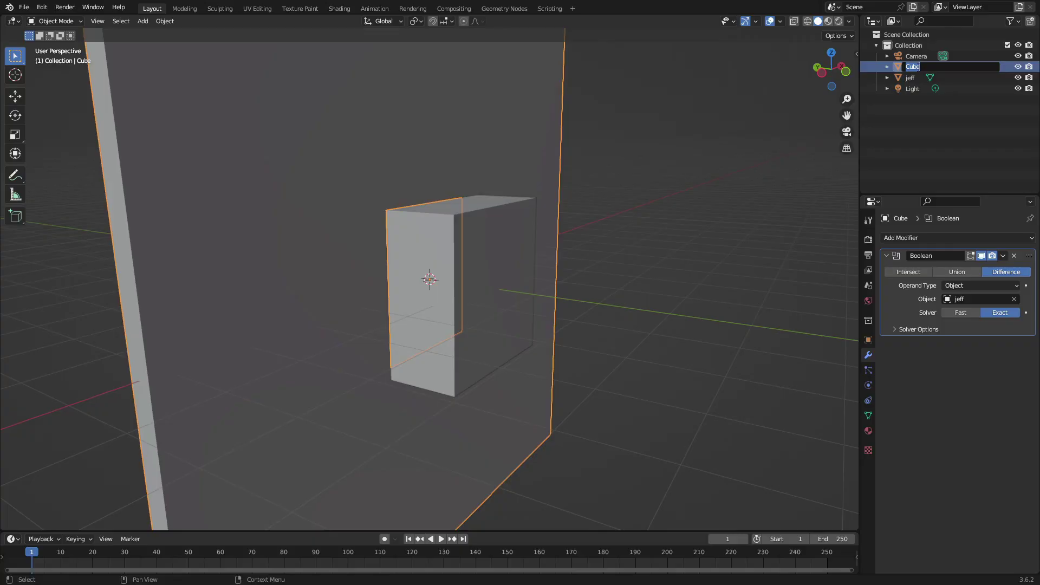
text(danny)
key(Return)
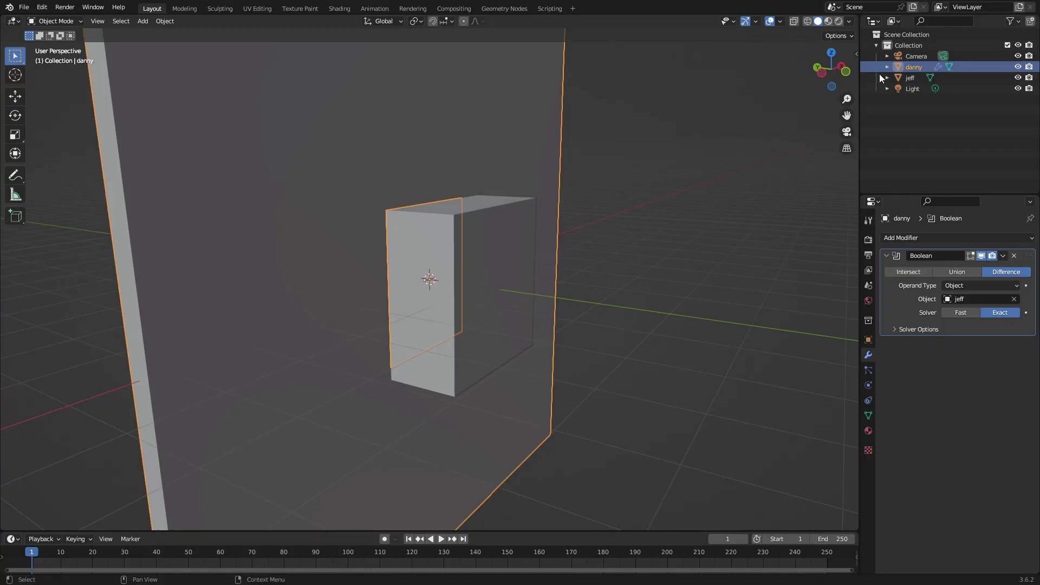
click(463, 281)
Reselect the wall and inspect its Boolean cut against the cutter cube.
click(412, 175)
scroll(404, 174, down, 4)
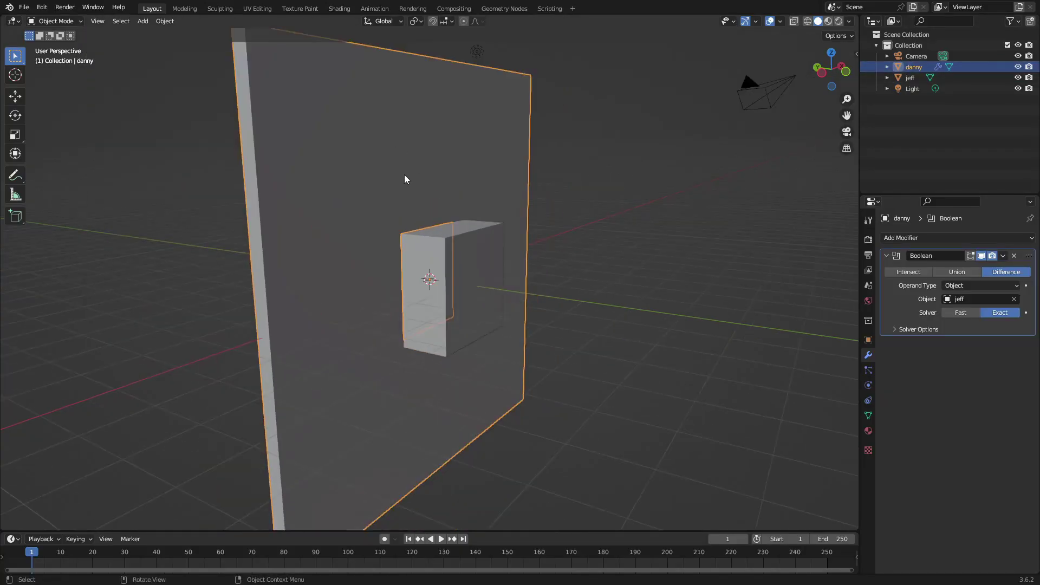
middle_drag(400, 186, 333, 187)
middle_drag(467, 369, 720, 310)
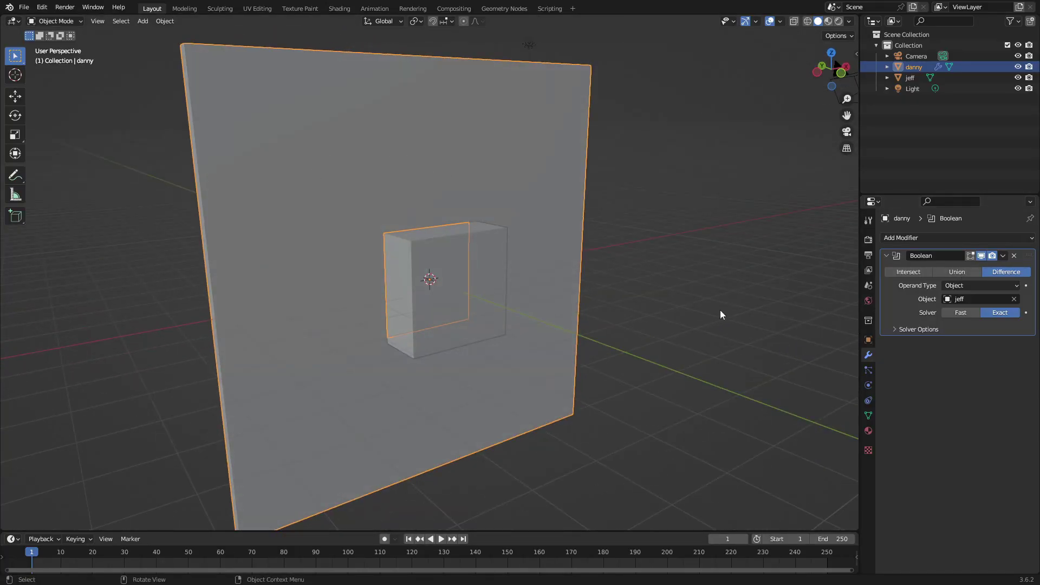
click(977, 298)
click(423, 275)
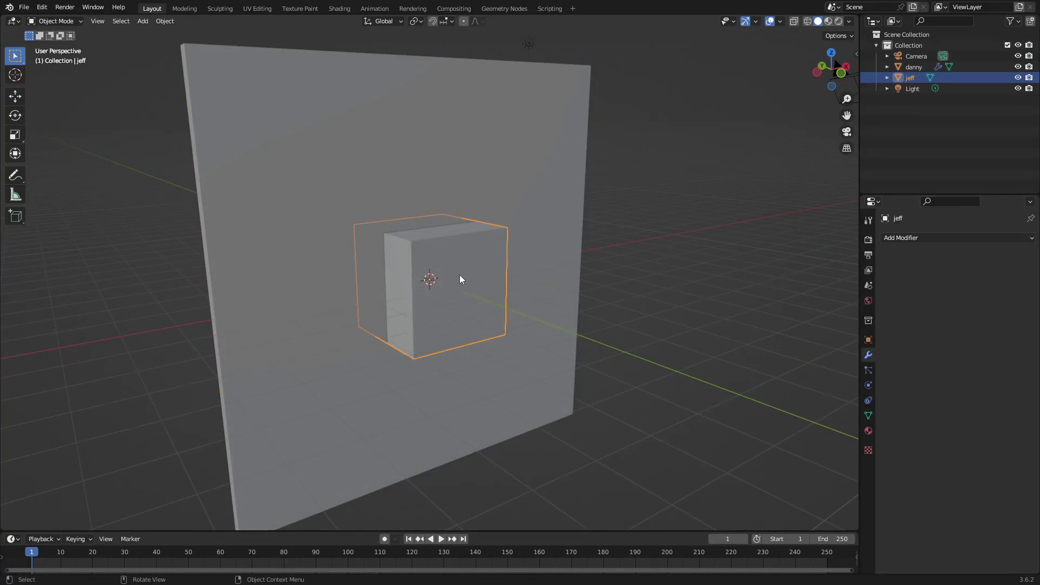
click(420, 178)
middle_drag(460, 277, 560, 298)
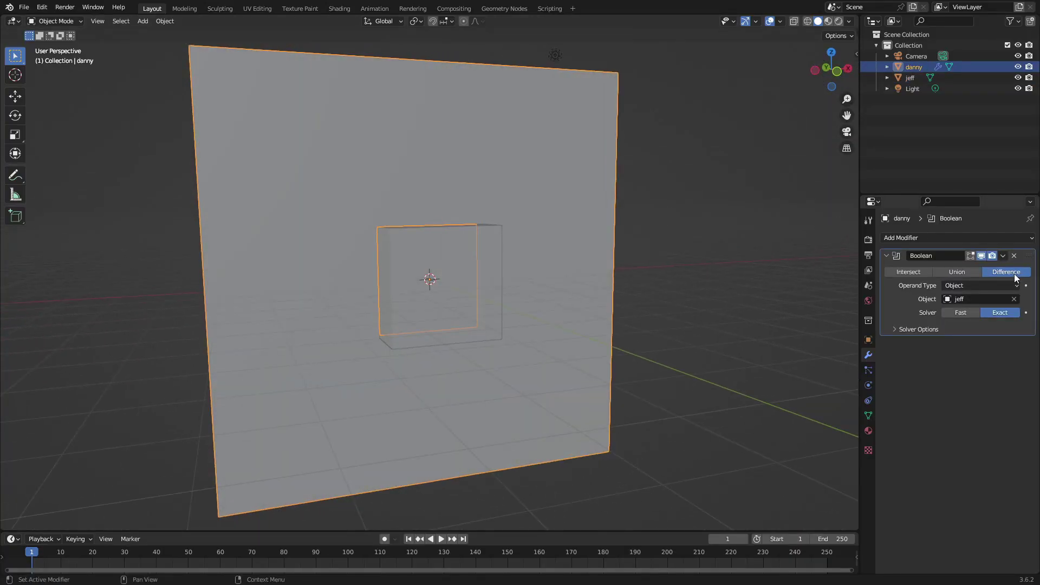
Try Union and Intersect, return to Difference, and apply the Boolean modifier.
click(963, 271)
middle_drag(731, 253, 701, 270)
click(910, 272)
click(1000, 274)
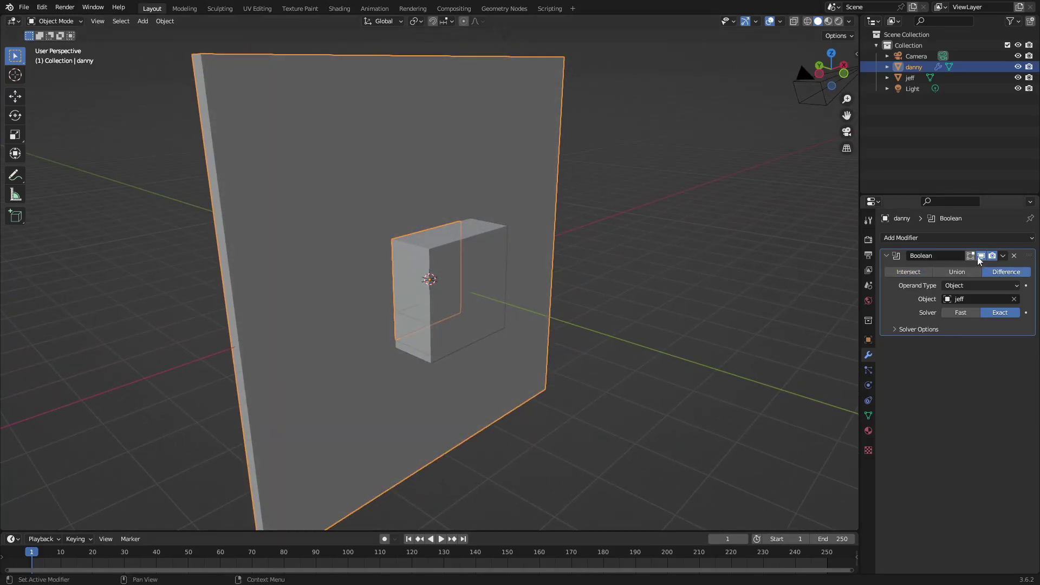
click(1004, 255)
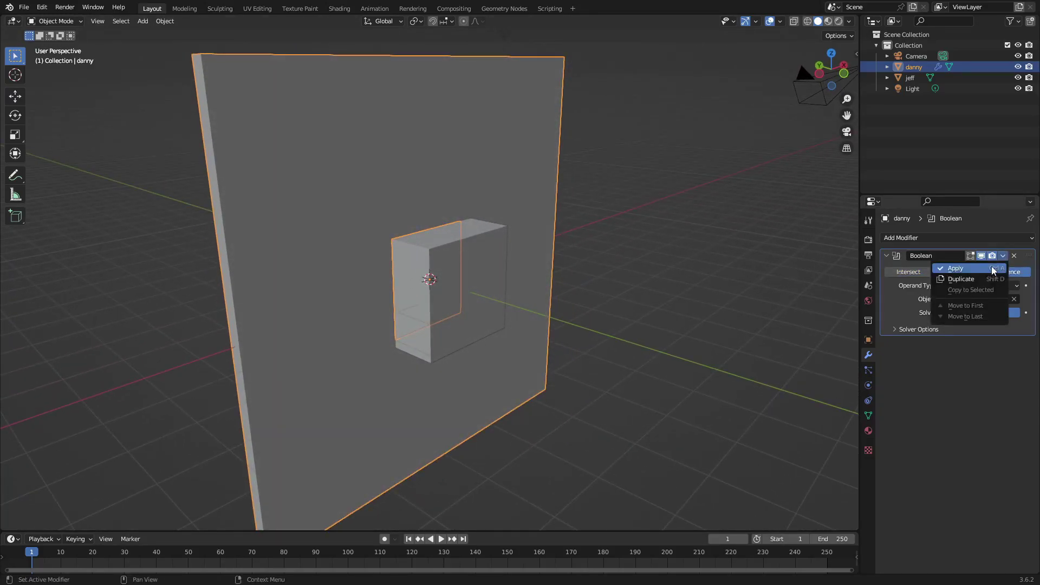
click(991, 265)
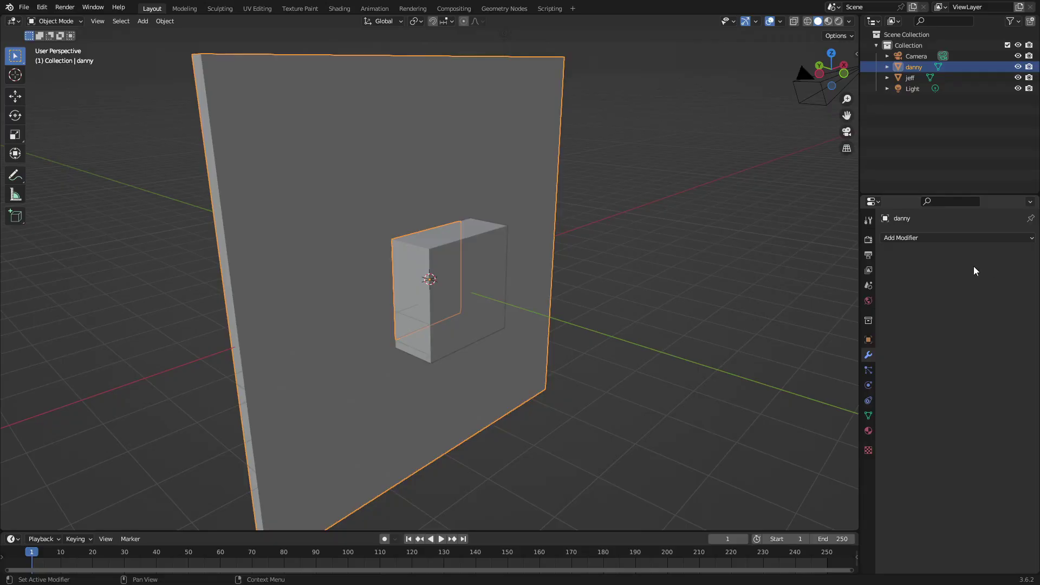
Delete the cutter cube and view the square hole through the wall.
click(464, 293)
middle_drag(464, 294, 456, 292)
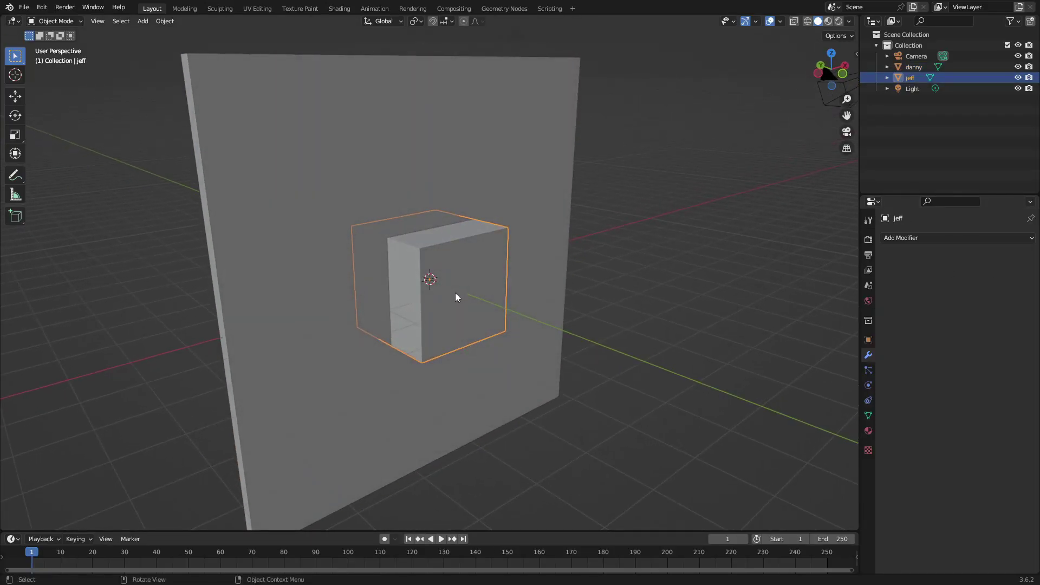
key(Delete)
mouse_move(522, 291)
middle_down()
mouse_move(432, 274)
mouse_move(411, 258)
mouse_move(565, 266)
mouse_move(562, 291)
mouse_move(469, 290)
mouse_move(542, 297)
mouse_move(632, 293)
mouse_move(599, 269)
mouse_move(480, 252)
mouse_move(636, 262)
mouse_move(526, 274)
middle_up()
scroll(418, 265, up, 3)
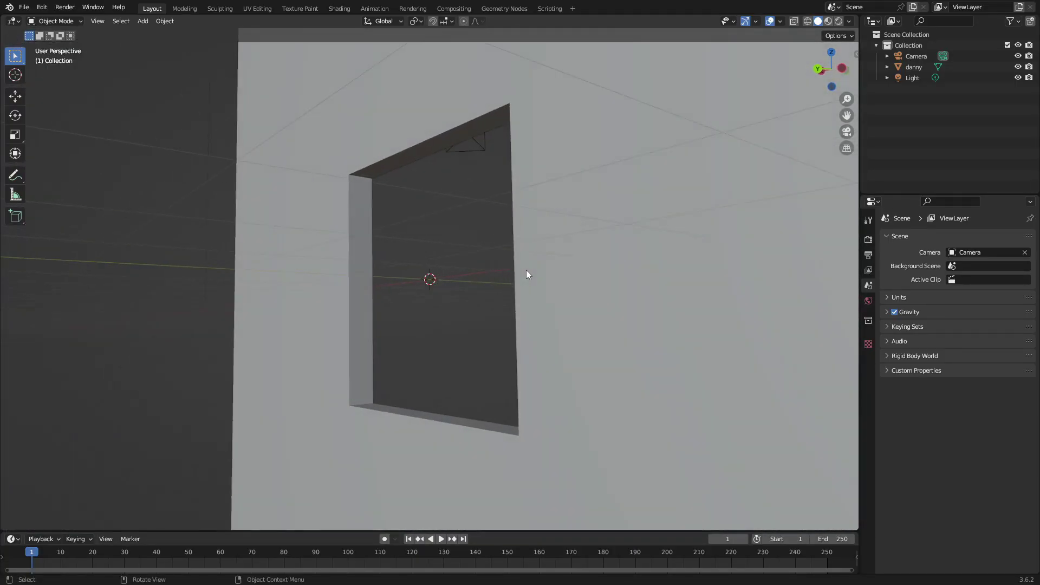
Enter Edit Mode on the wall and select the hole's lower-left vertex, leaving it unmoved.
click(565, 259)
scroll(594, 256, down, 5)
key(Tab)
middle_drag(635, 250, 380, 236)
click(347, 280)
middle_drag(380, 285, 347, 317)
key(g)
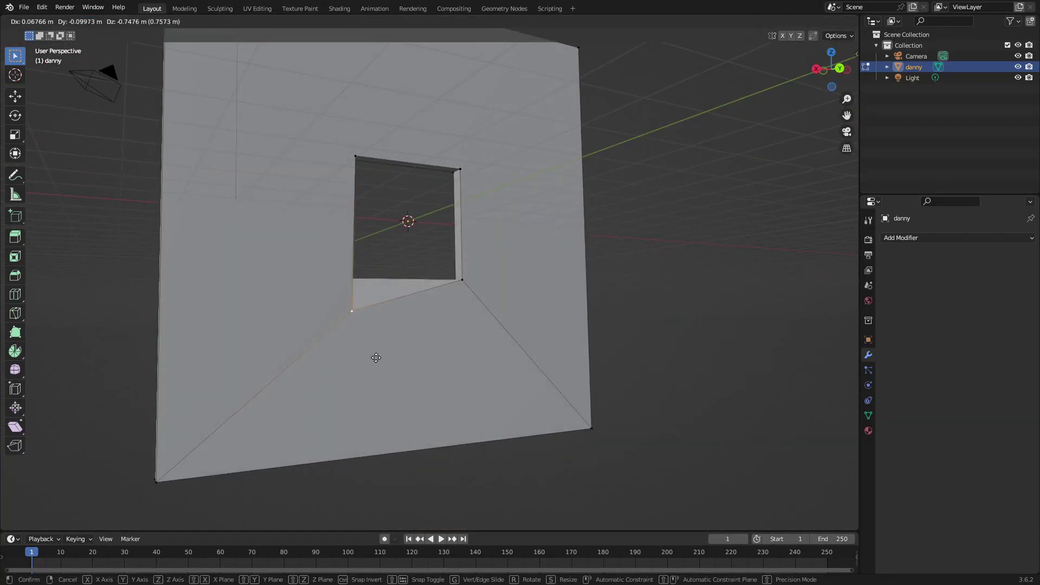
right_click(431, 299)
middle_drag(446, 298, 398, 311)
shift+middle_drag(450, 230, 483, 282)
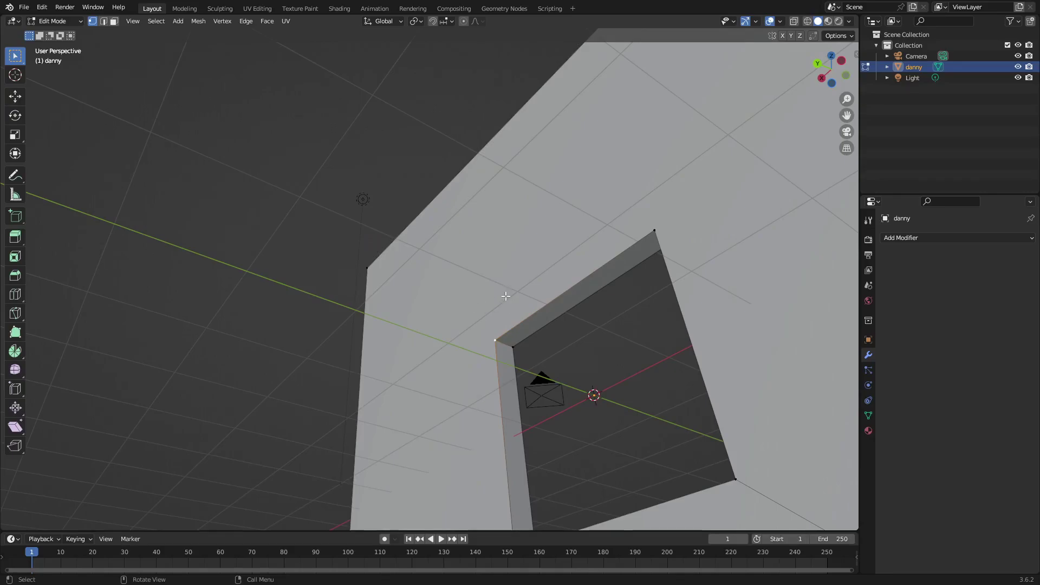
scroll(505, 296, down, 4)
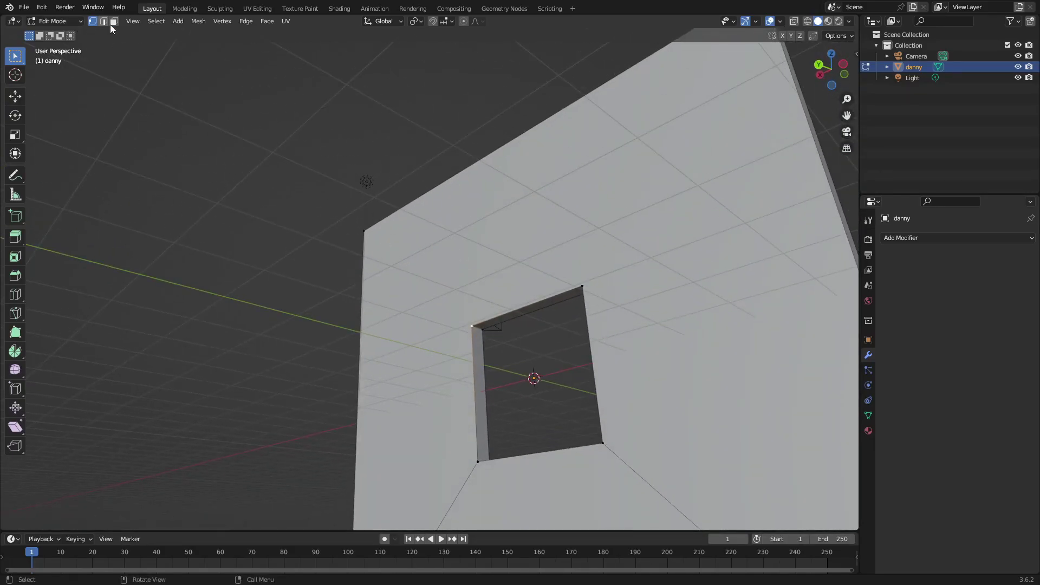
Delete the selected edges left of the window hole, opening a gap in the surface.
middle_drag(425, 286, 440, 300)
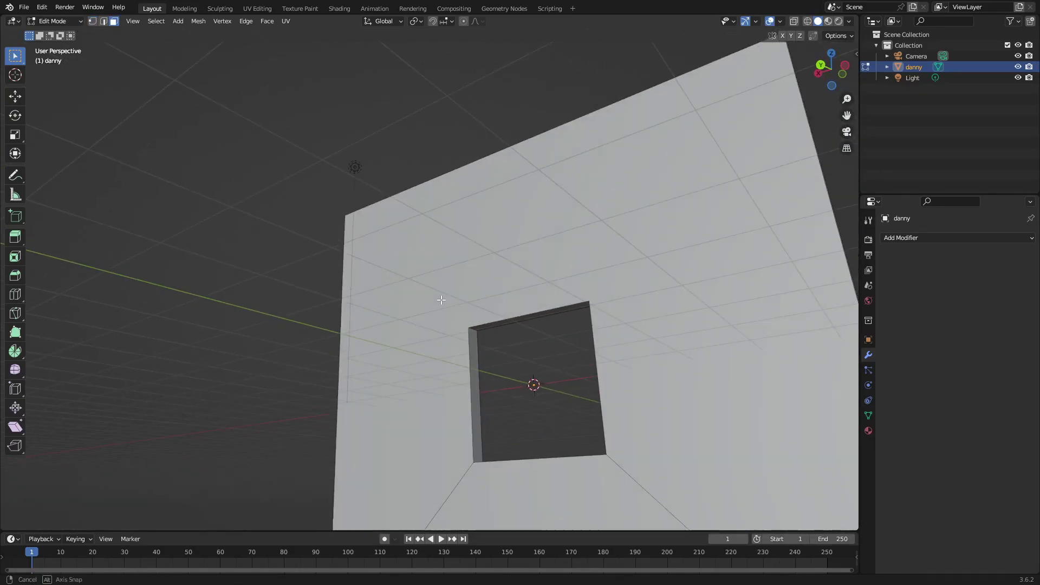
middle_drag(453, 255, 482, 263)
key(alt+e)
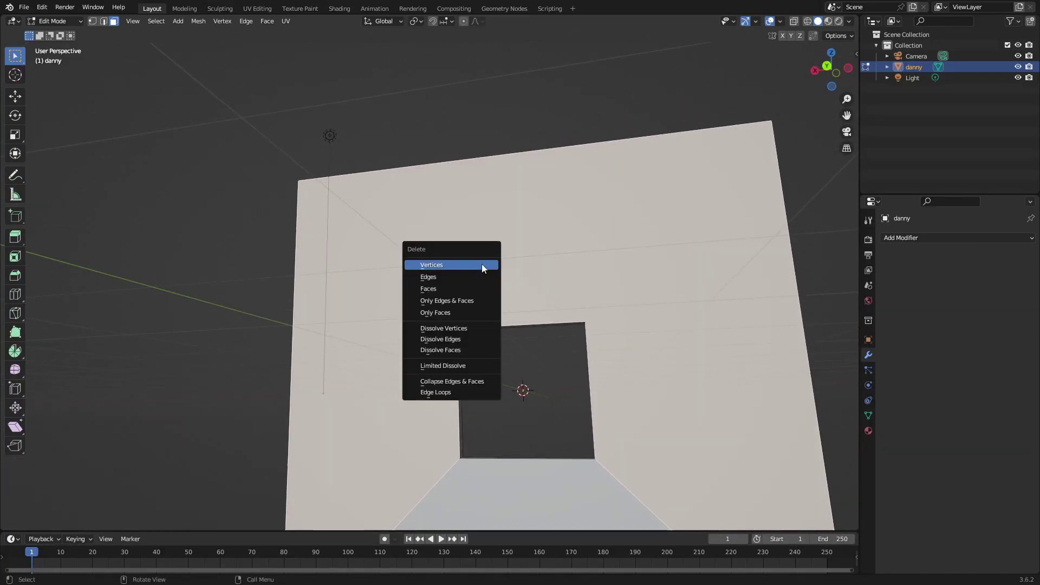
click(467, 288)
middle_drag(384, 248, 308, 228)
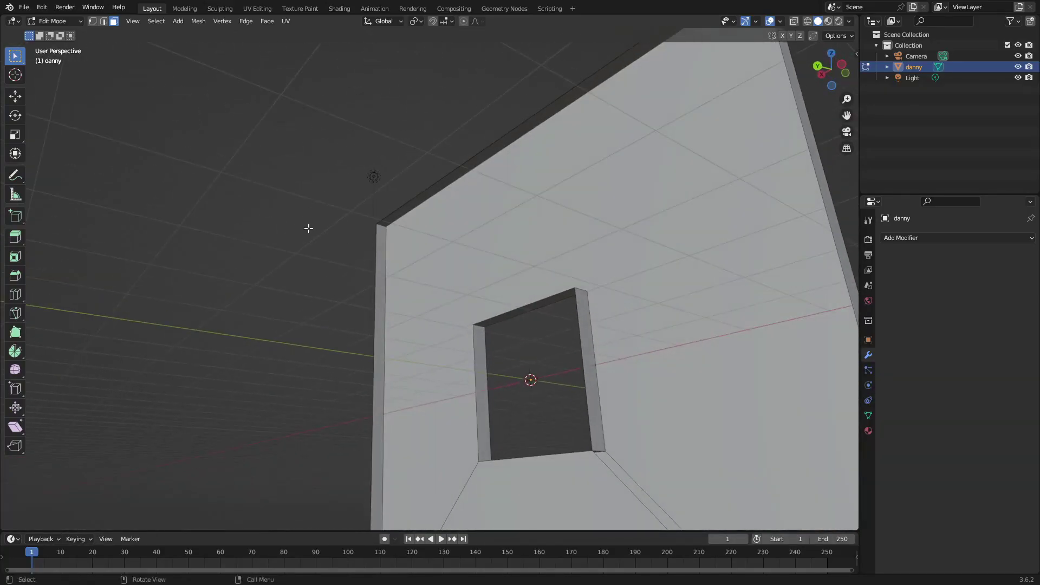
middle_drag(441, 325, 345, 357)
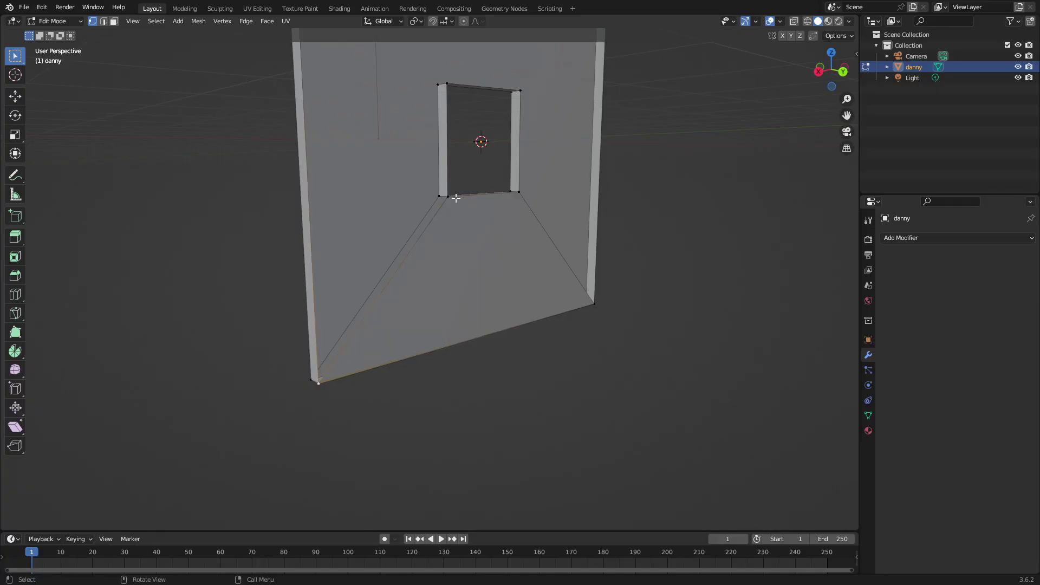
Fill a face across the four vertices bounding the gap left of the hole.
middle_drag(455, 198, 461, 224)
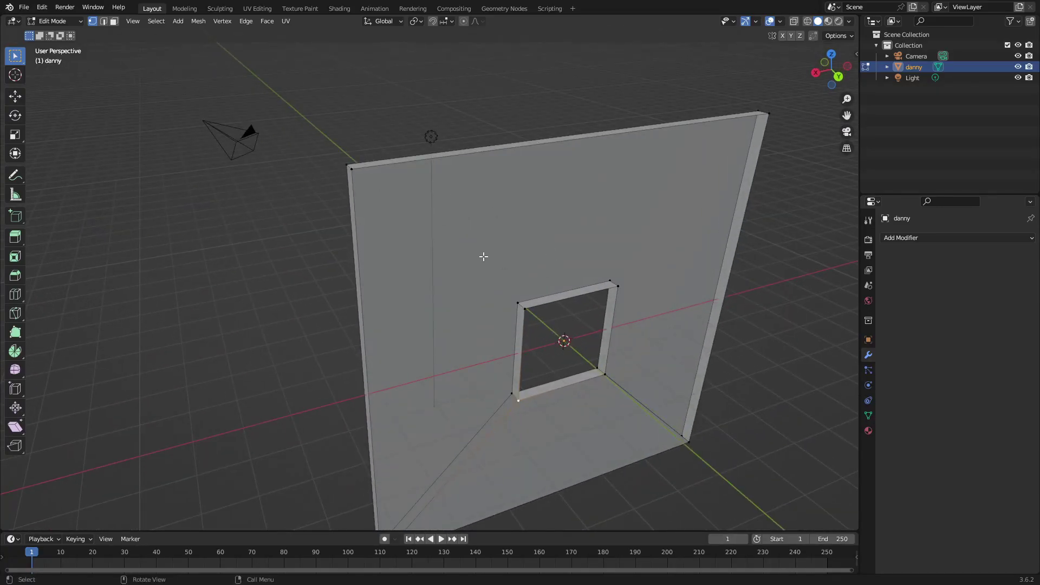
middle_drag(481, 310, 411, 336)
middle_drag(409, 287, 550, 296)
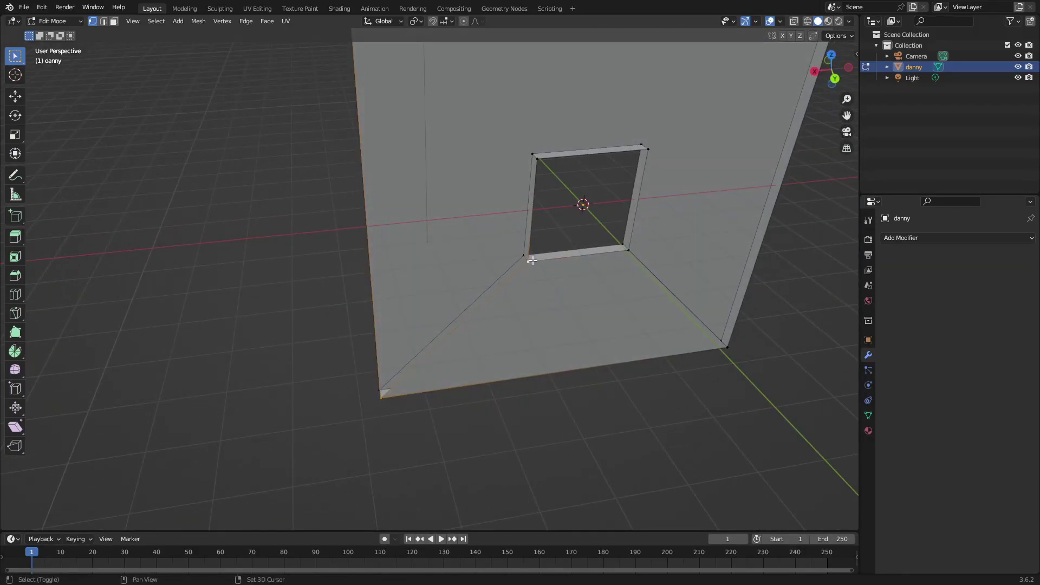
shift+middle_drag(560, 188, 476, 239)
key(f)
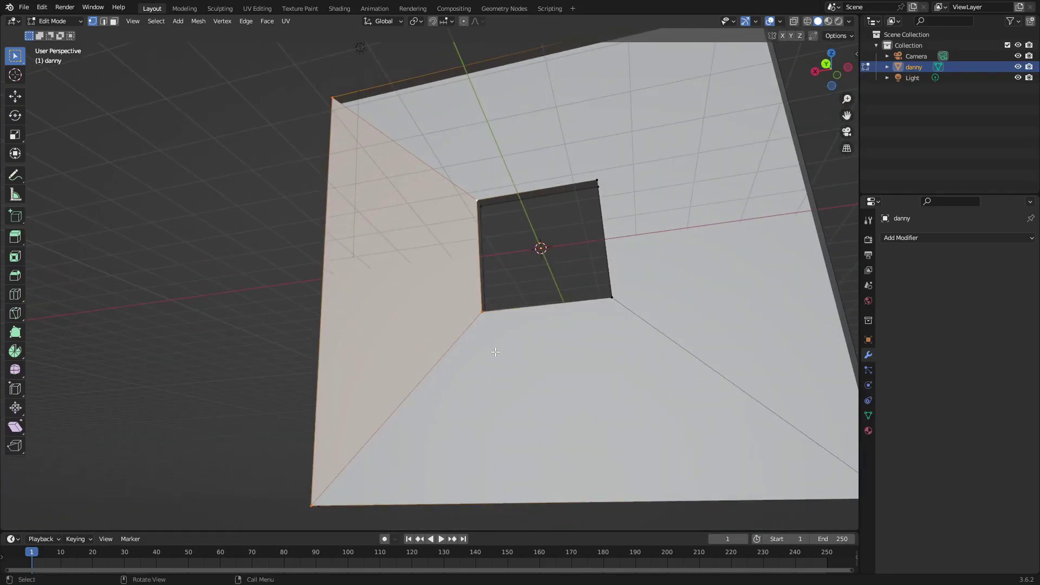
click(492, 349)
key(g)
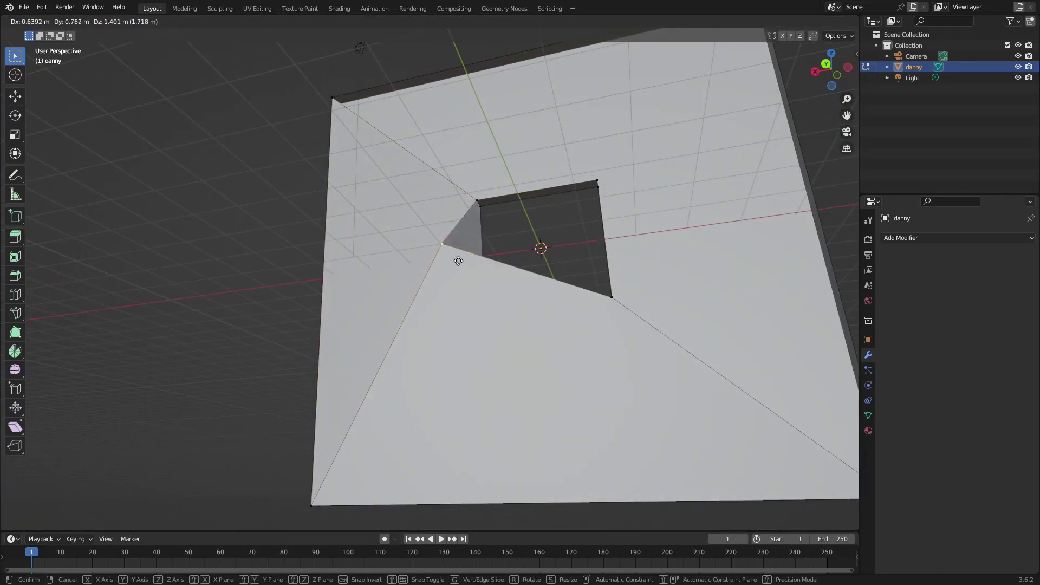
key(Escape)
Check the wall in Material Preview and Object Mode, then return to Solid shading and Edit Mode.
middle_drag(458, 208, 723, 86)
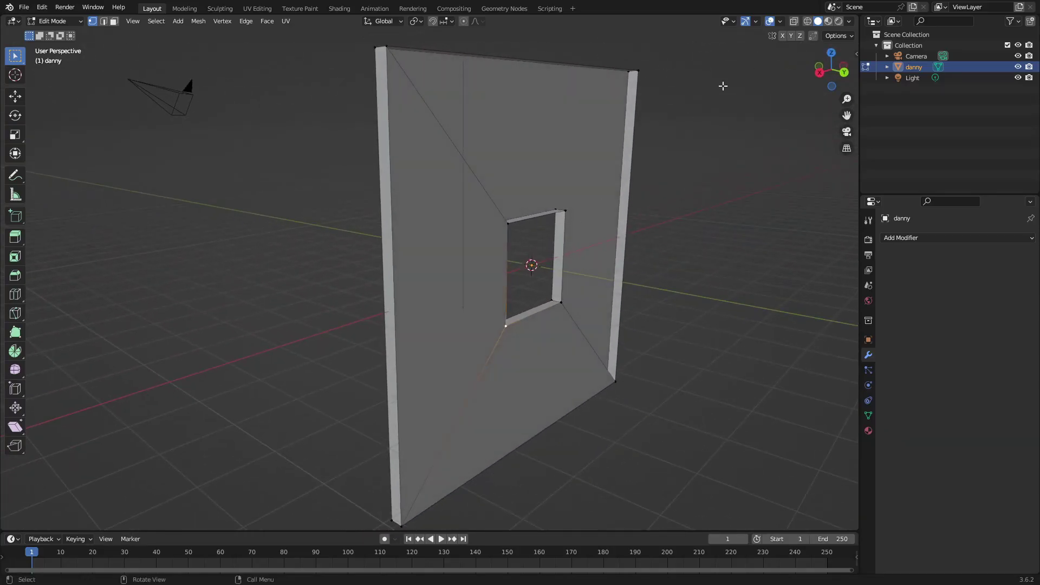
click(827, 23)
middle_drag(572, 142, 548, 167)
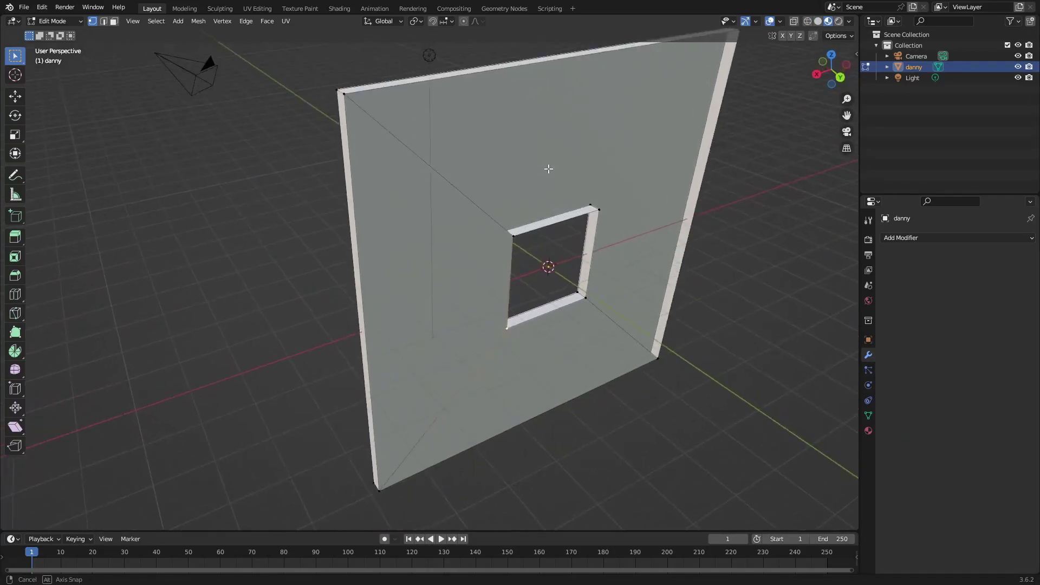
key(Tab)
scroll(543, 253, up, 3)
shift+middle_drag(543, 253, 439, 302)
click(817, 23)
mouse_move(699, 98)
middle_down()
mouse_move(545, 180)
mouse_move(460, 160)
mouse_move(429, 248)
mouse_move(425, 239)
mouse_move(404, 249)
mouse_move(325, 163)
middle_up()
scroll(460, 161, down, 3)
key(Tab)
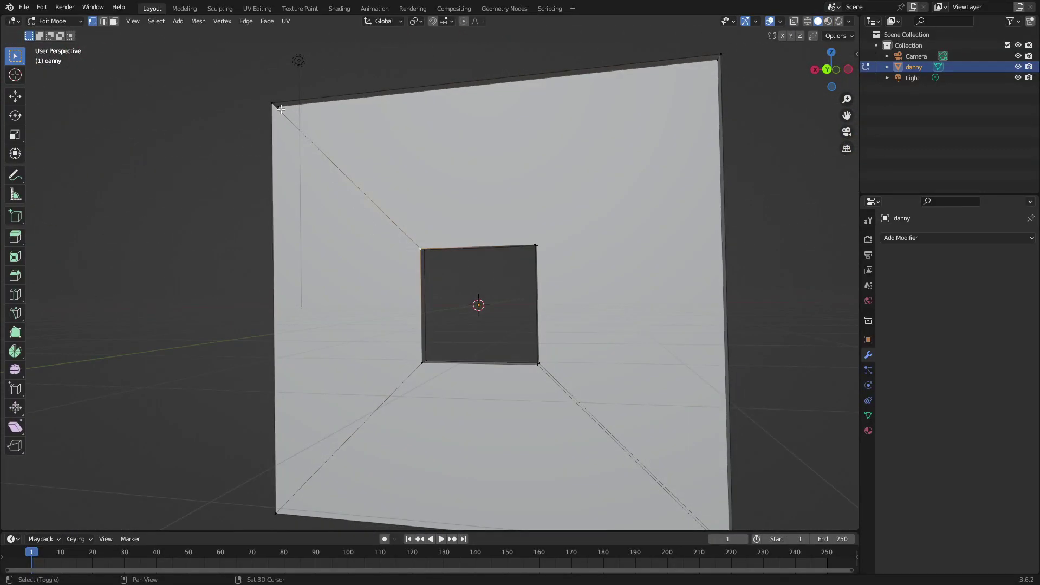
Select both top wall corners and the hole's top-right vertex, then fill the right gap.
shift+click(275, 105)
shift+click(720, 49)
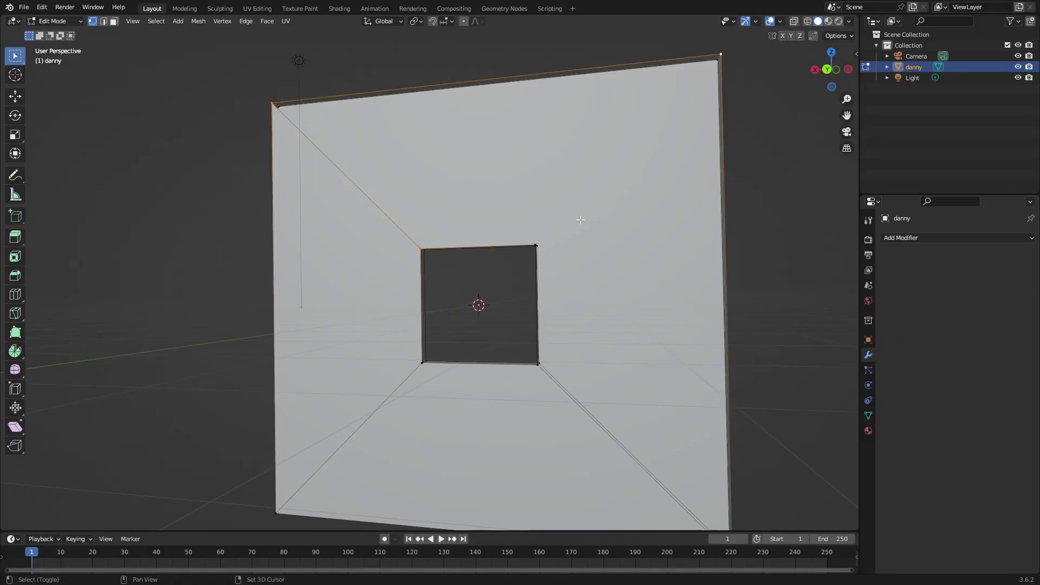
middle_drag(529, 241, 407, 344)
shift+click(493, 225)
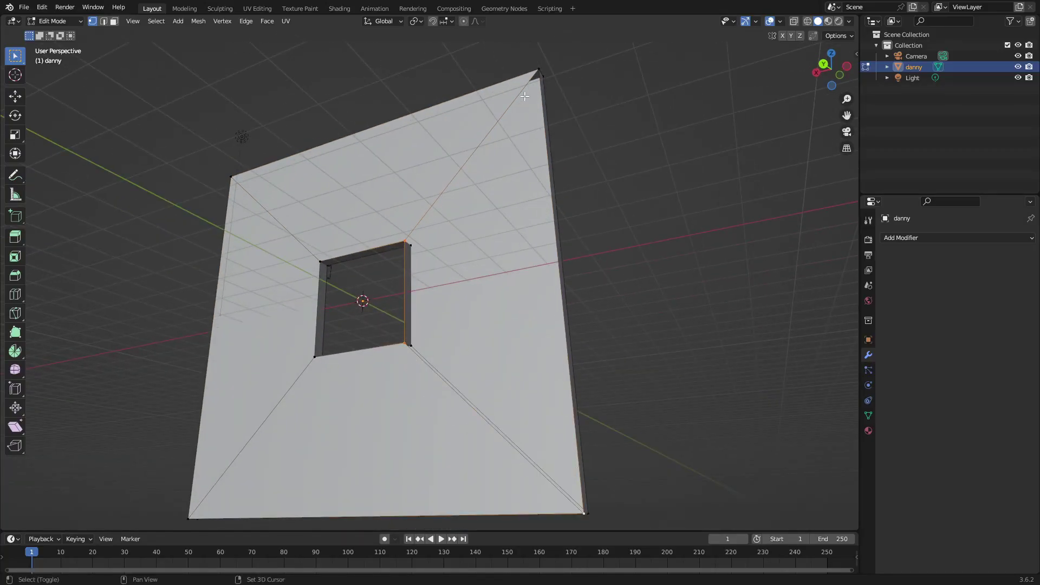
middle_drag(581, 134, 495, 223)
key(f)
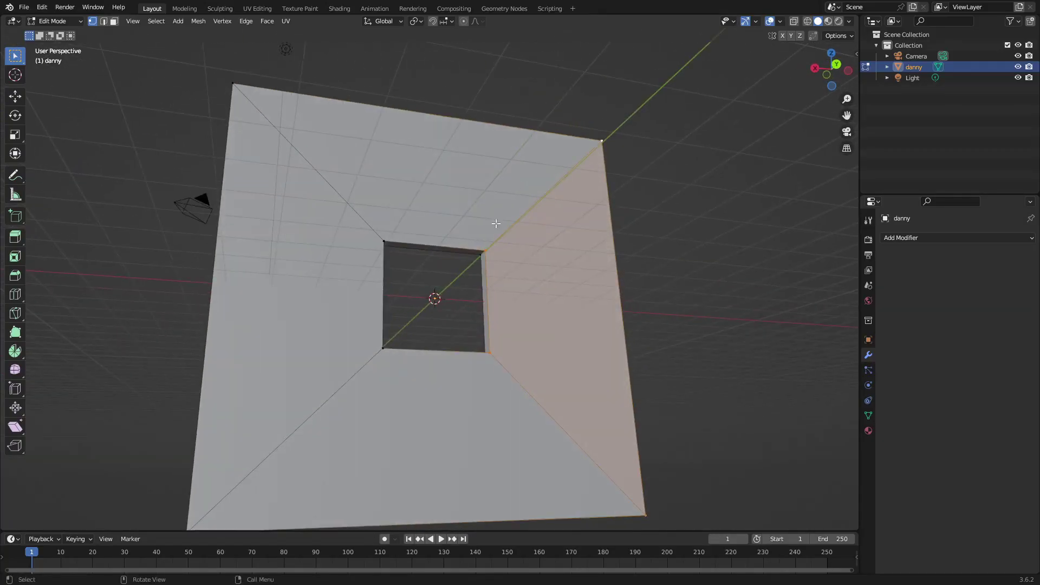
click(490, 244)
middle_drag(499, 264, 544, 281)
Test-move the hole vertex and the outer top-right corner, cancelling both moves.
key(g)
right_click(578, 293)
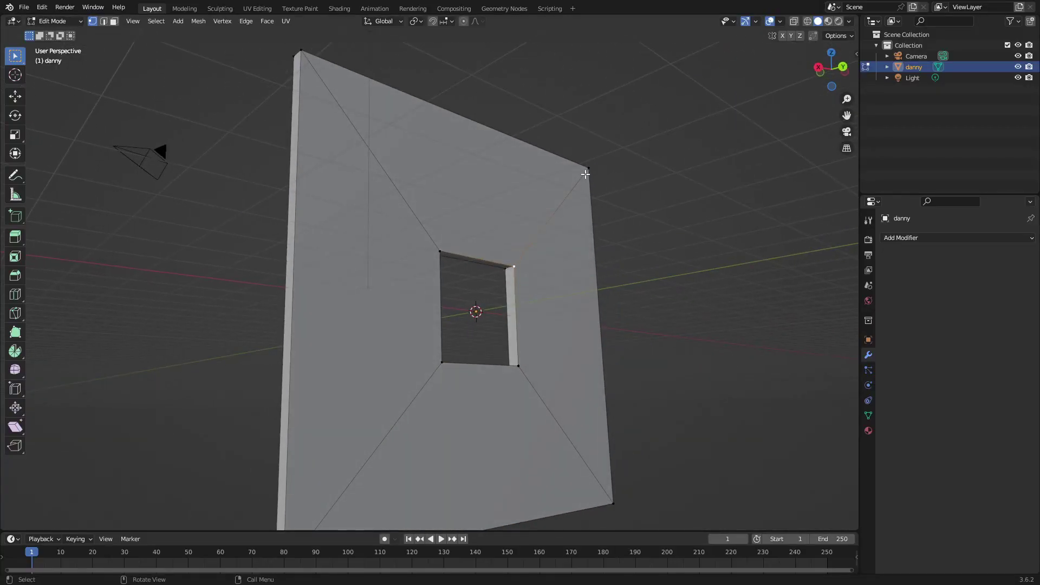
click(588, 174)
key(g)
key(Escape)
Select all vertices and apply Subdivide to the entire wall mesh.
key(a)
right_click(497, 216)
key(Escape)
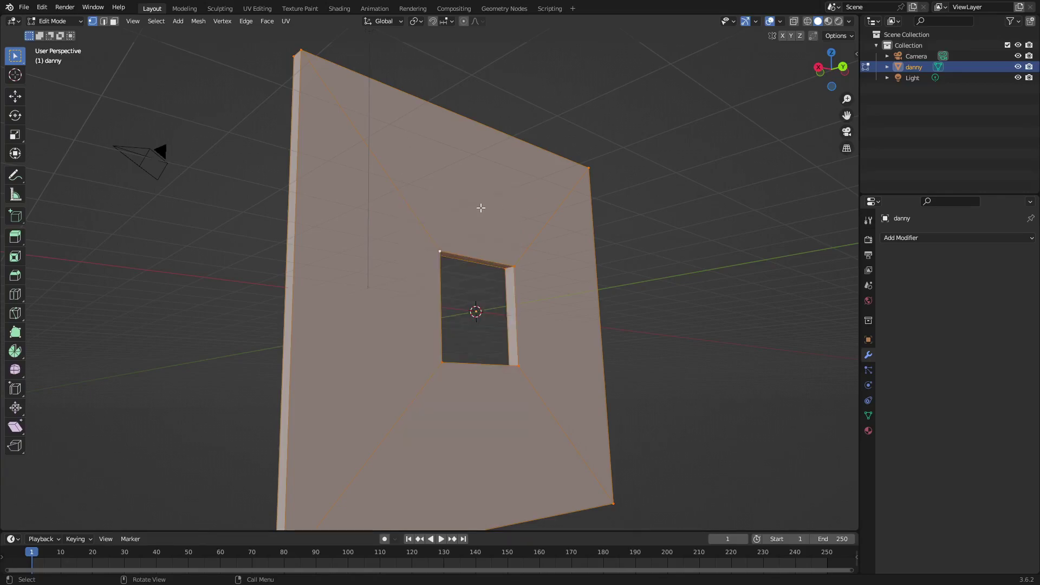
key(alt+a)
key(a)
key(a)
key(a)
key(a)
key(a)
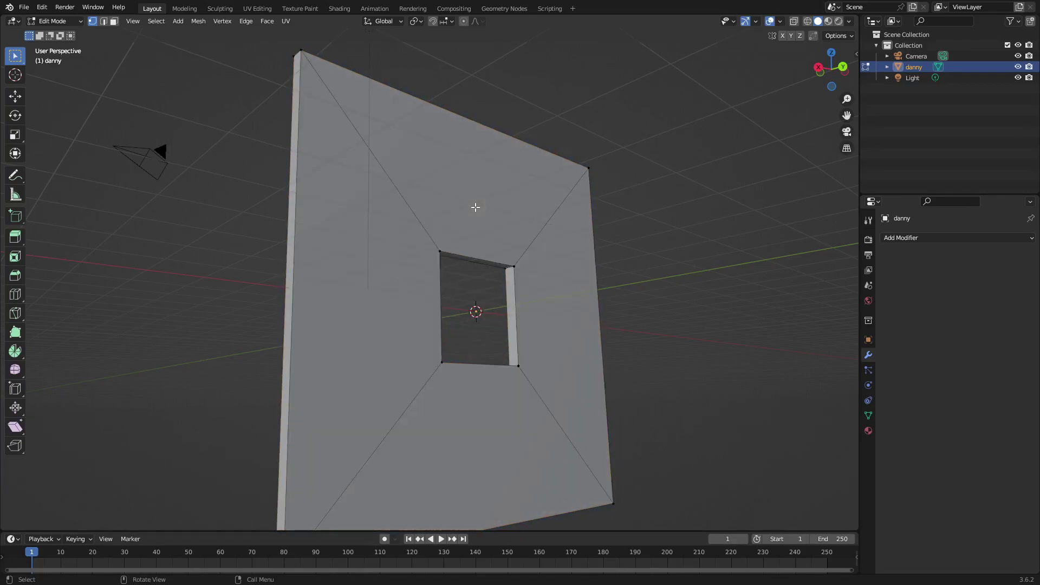
right_click(476, 207)
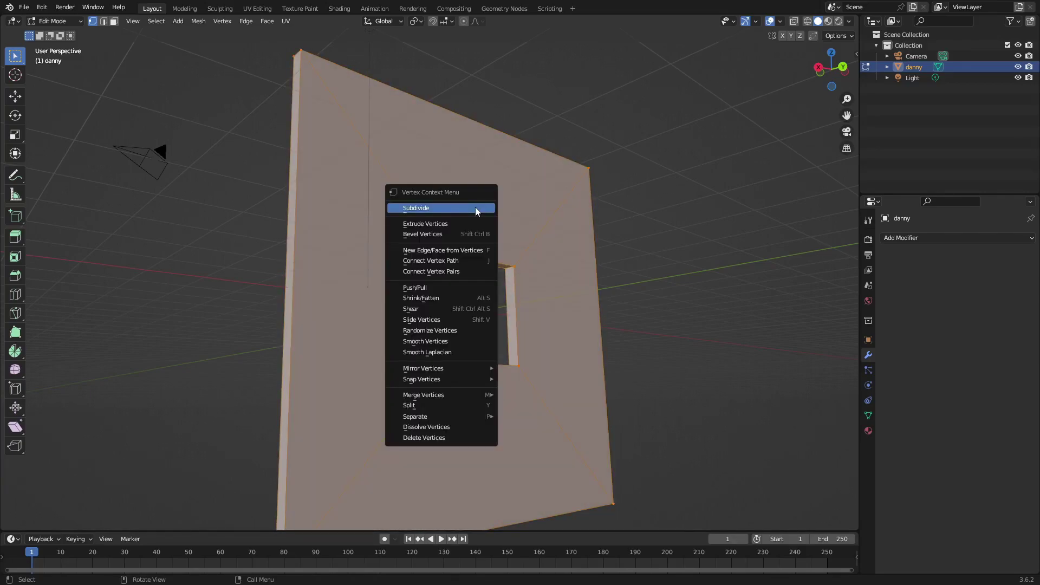
click(476, 209)
middle_drag(518, 218, 446, 309)
scroll(447, 347, up, 4)
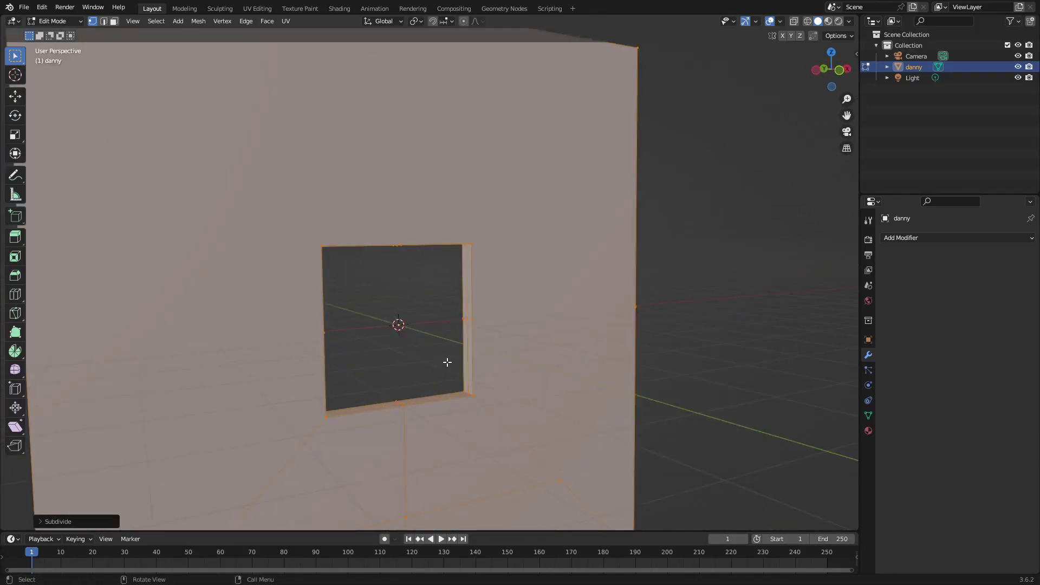
middle_drag(447, 362, 490, 339)
key(alt+a)
key(g)
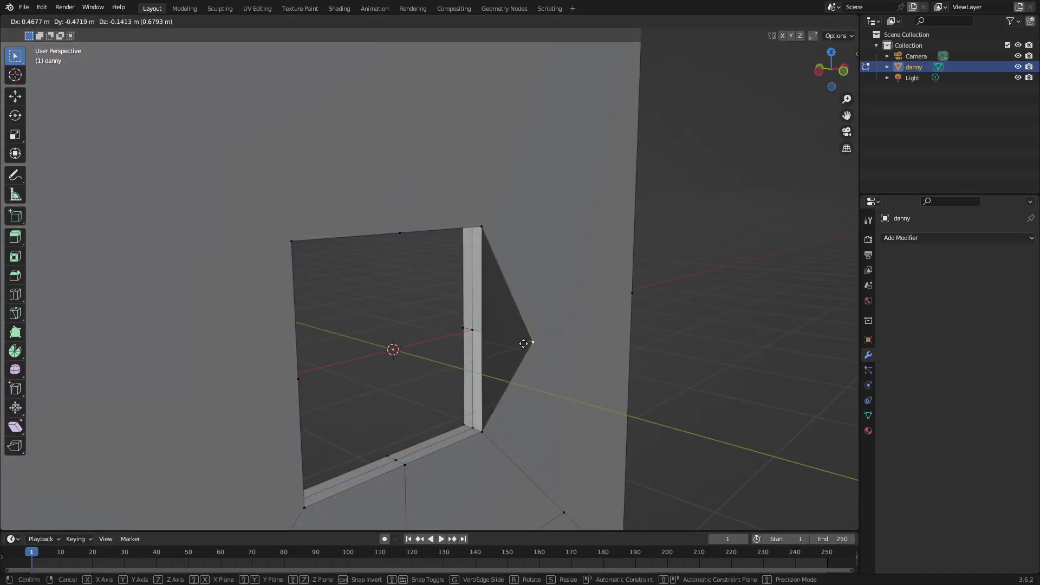
key(Escape)
key(g)
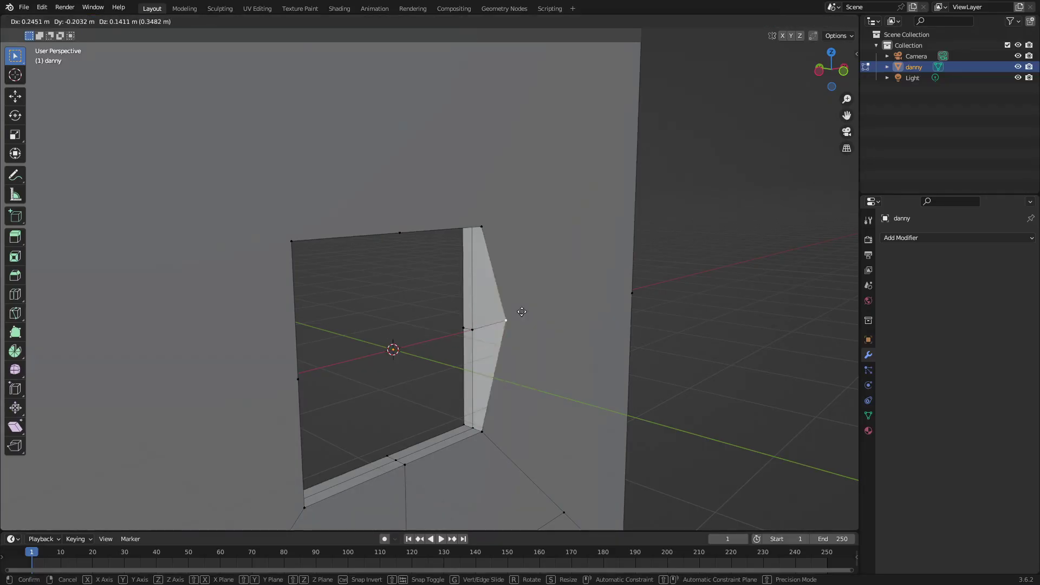
middle_drag(508, 324, 515, 321)
click(372, 328)
key(g)
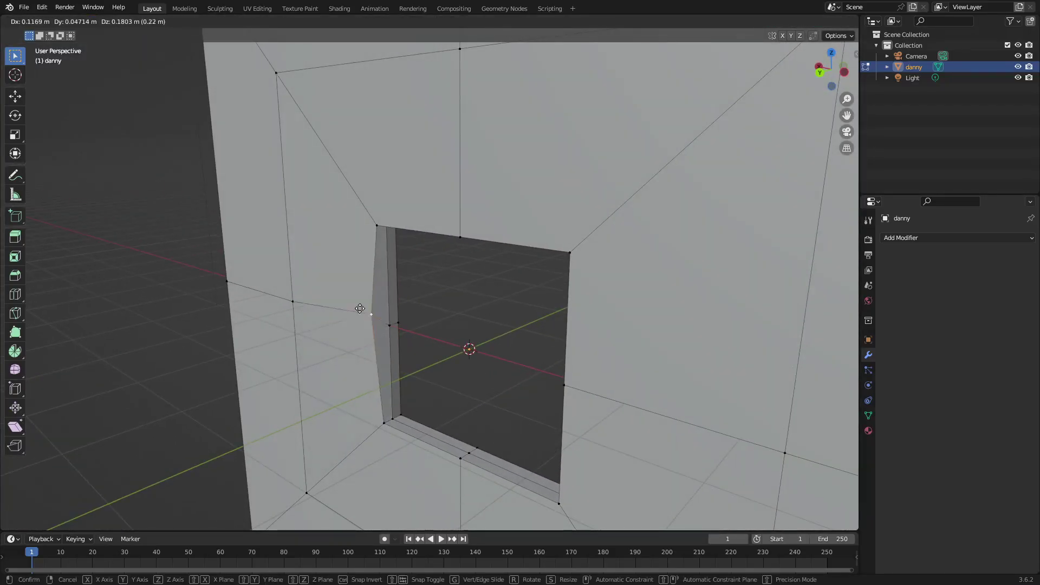
right_click(356, 316)
middle_drag(639, 314, 539, 314)
key(g)
key(Escape)
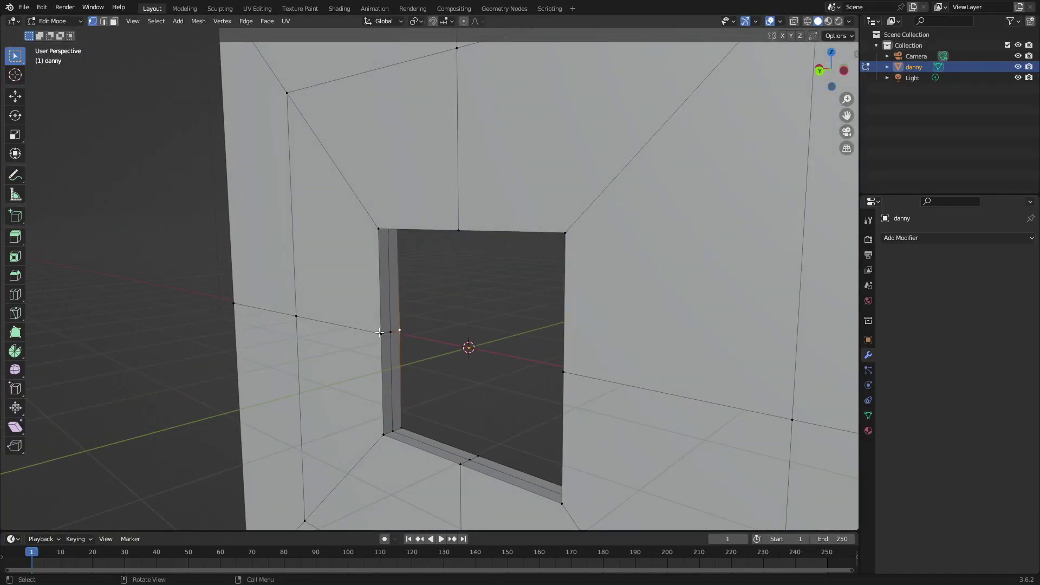
key(g)
key(Escape)
middle_drag(689, 341, 513, 343)
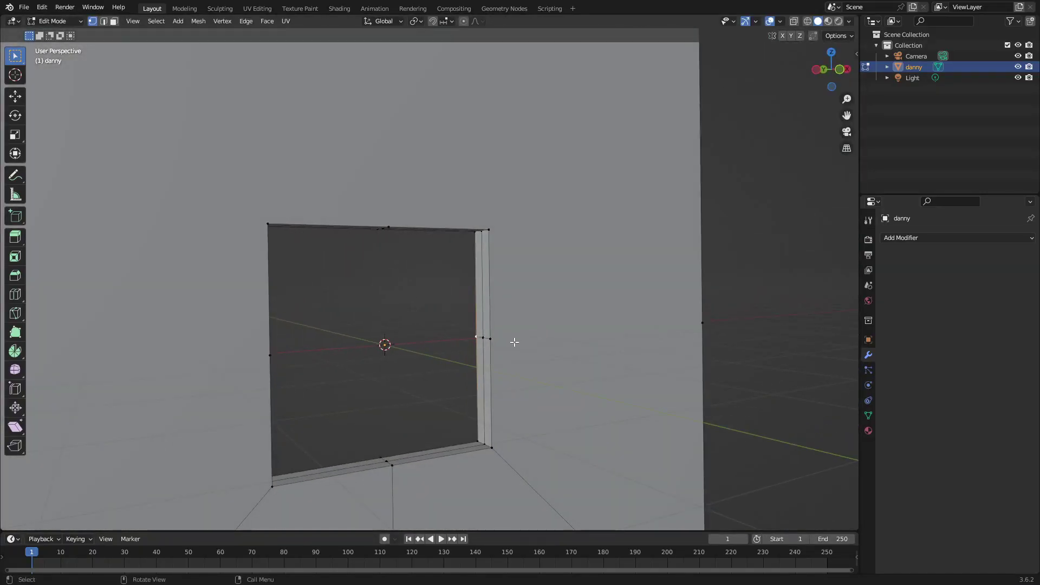
key(g)
right_click(542, 316)
scroll(562, 320, down, 6)
key(Tab)
key(Tab)
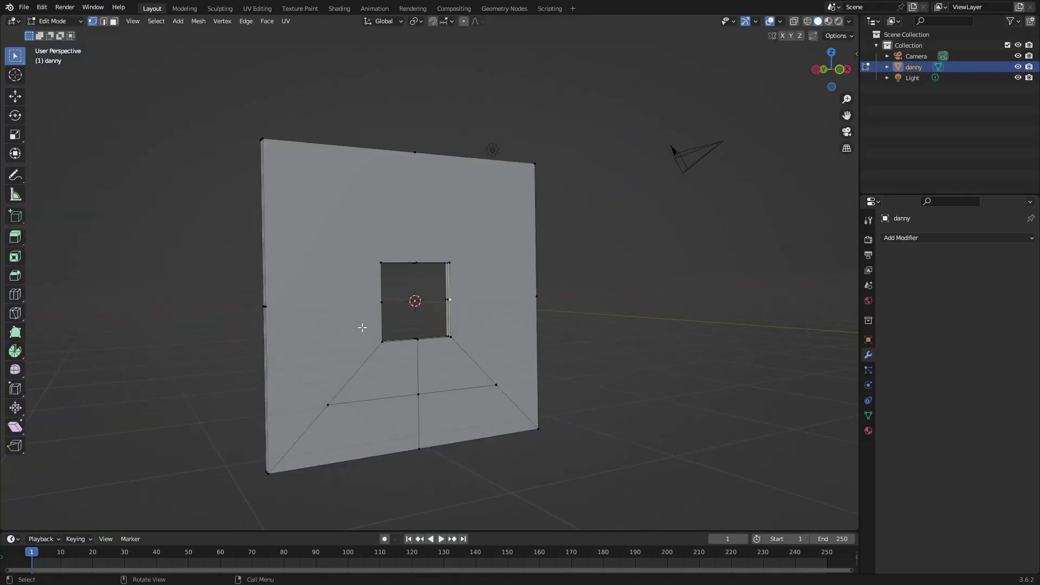
scroll(363, 328, up, 3)
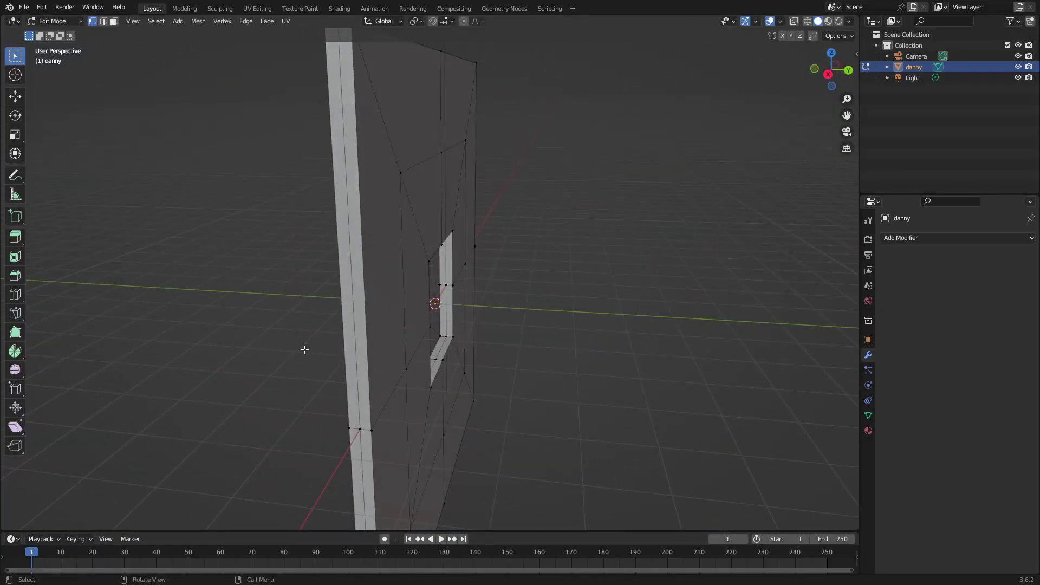